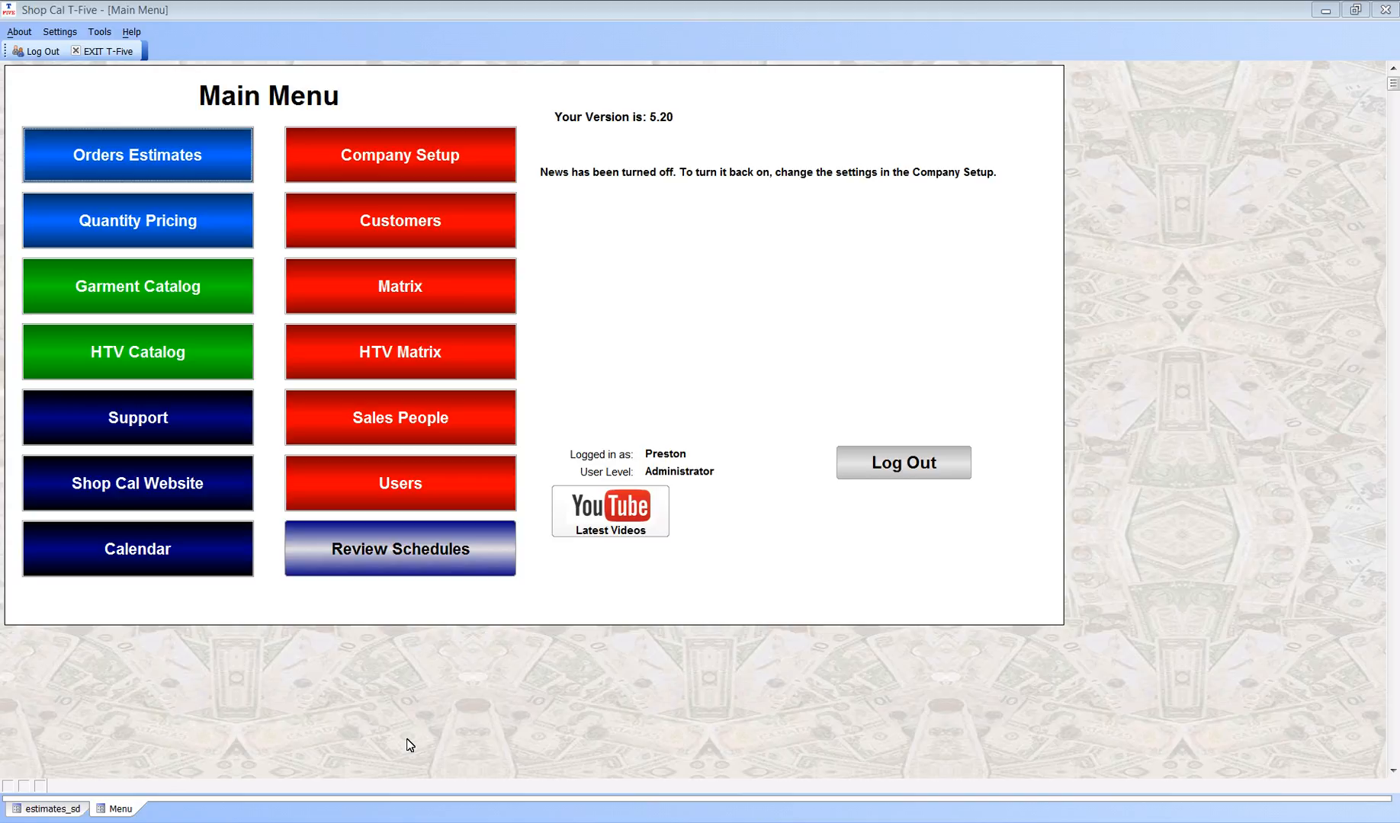
Step: Turn on Show News in the company setup, and check the main menu and the open estimate
click(428, 170)
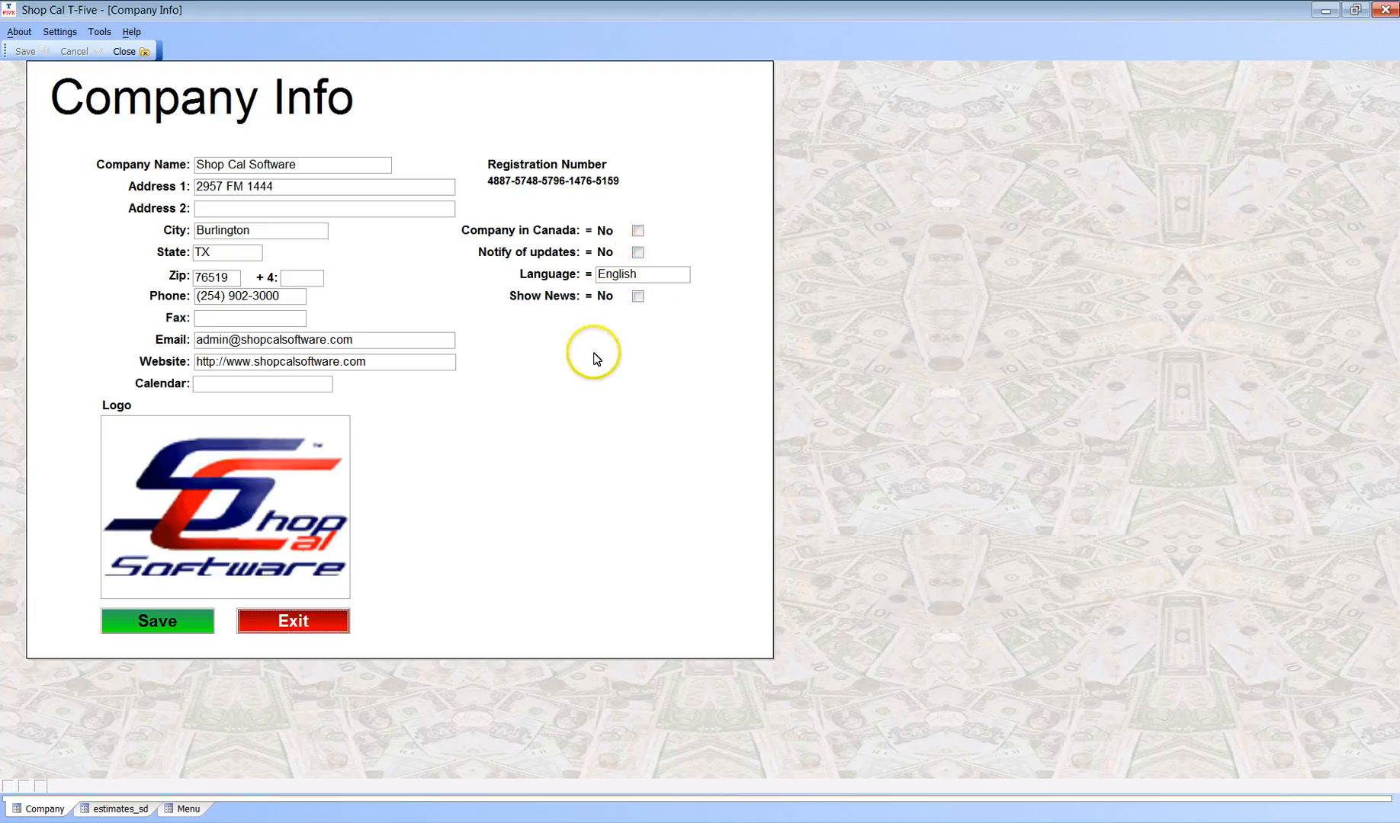
click(638, 296)
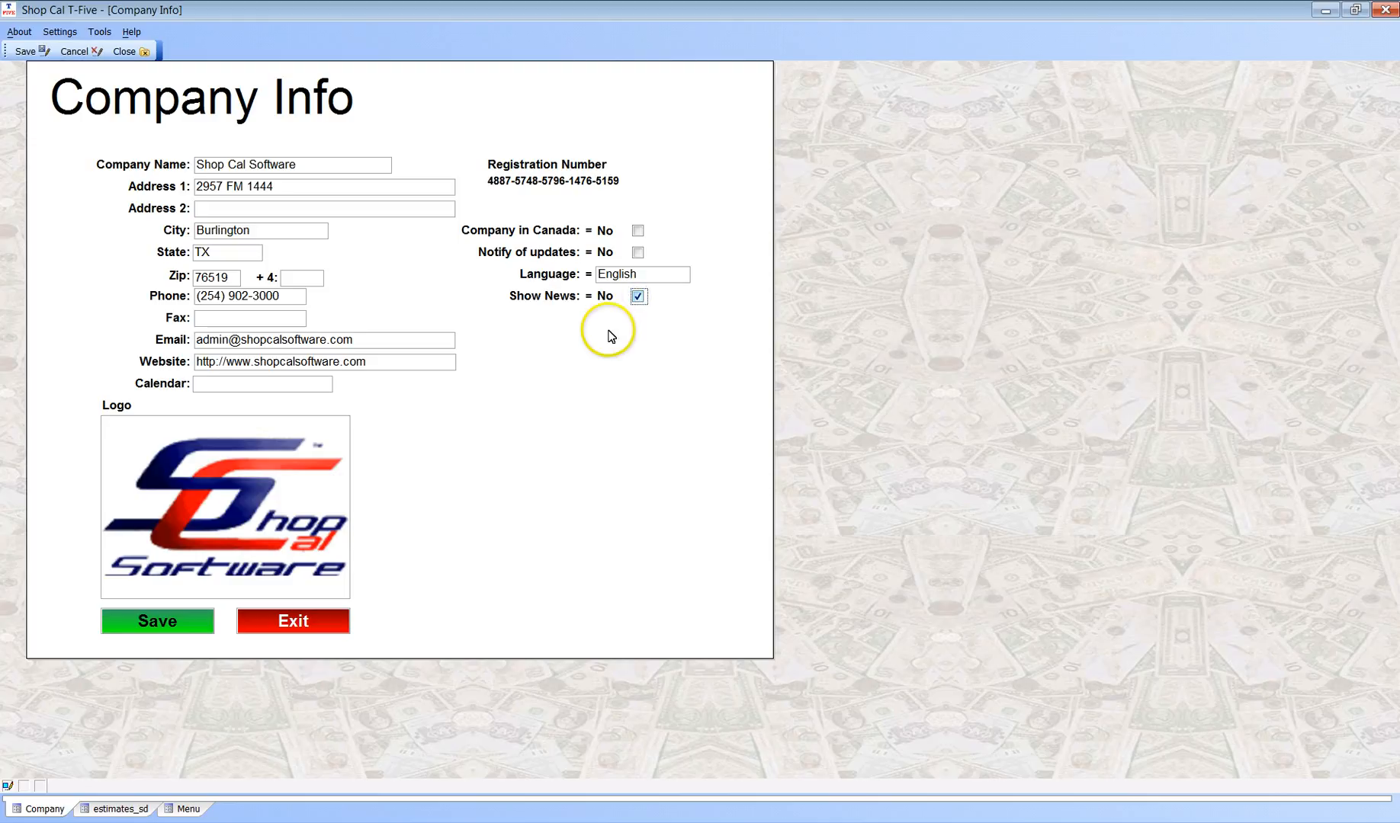
click(188, 808)
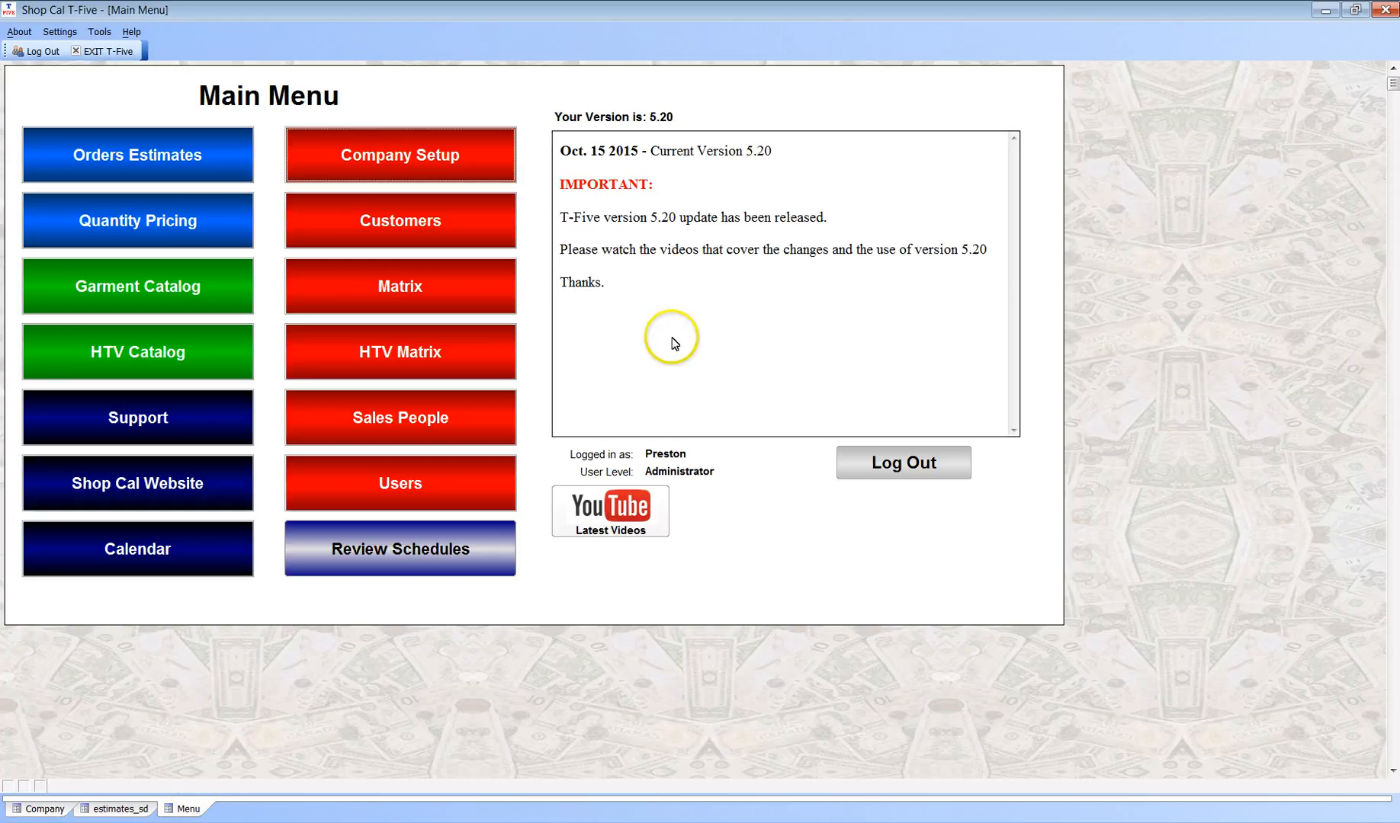
click(122, 811)
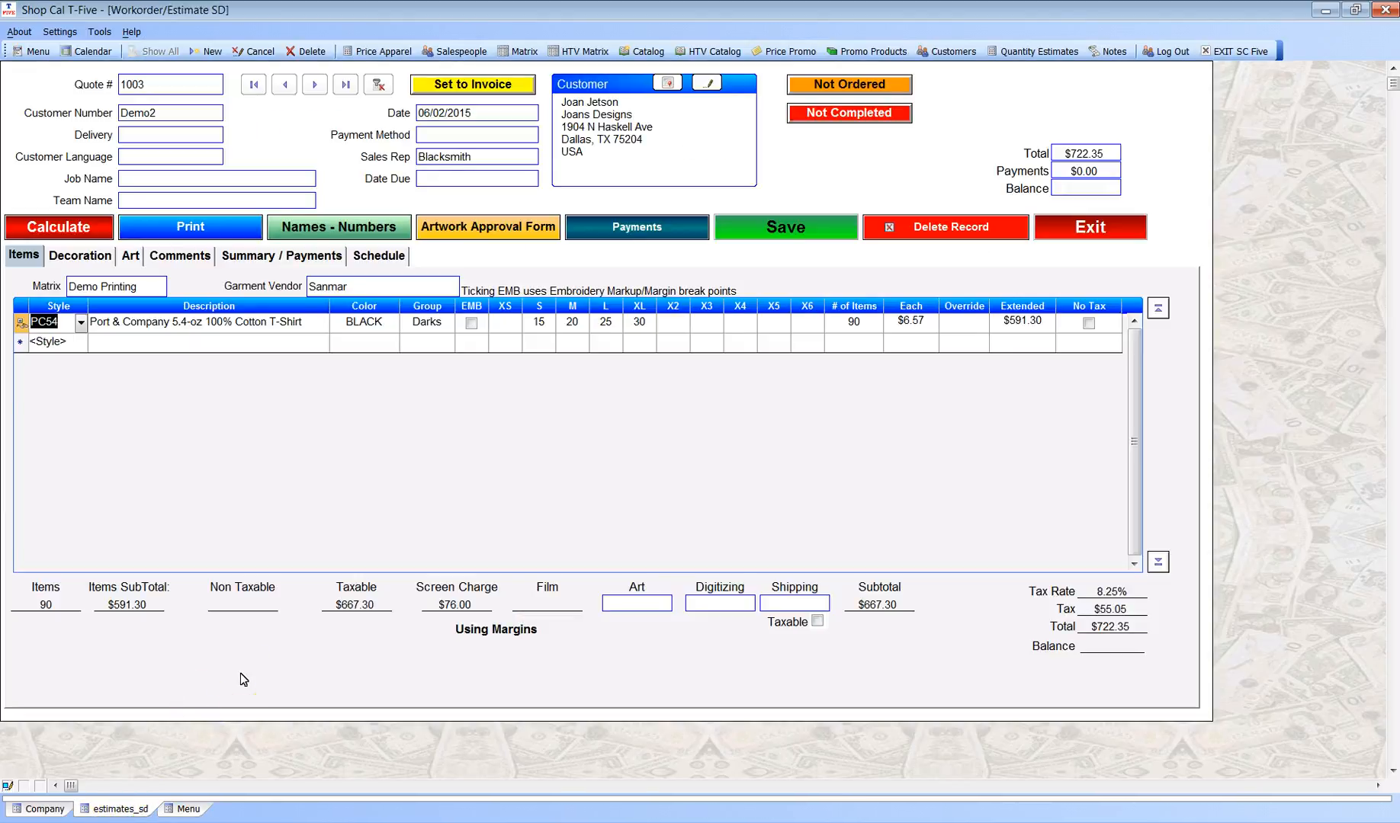
Step: Return to the company info form and mark the company as located in Canada
click(58, 809)
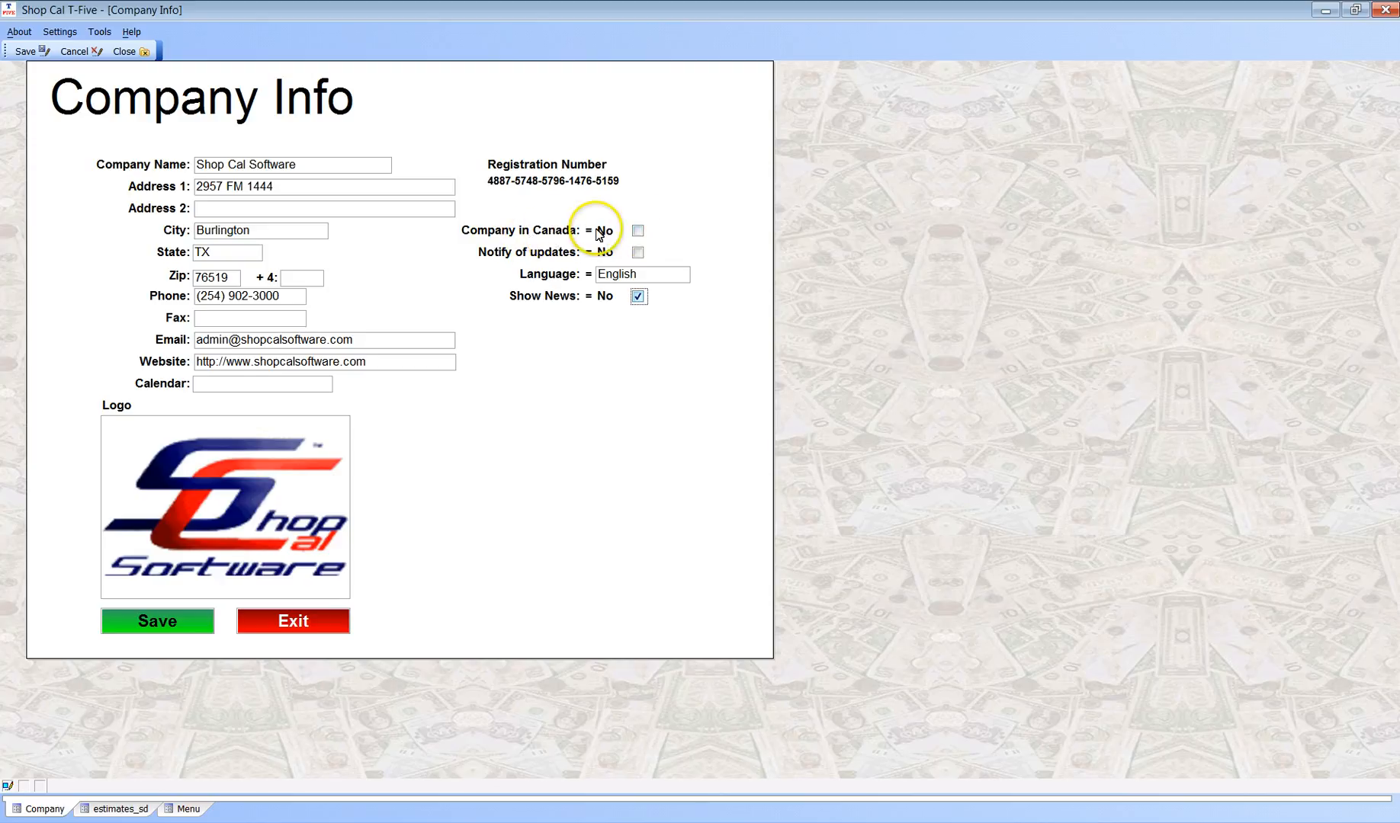
click(638, 230)
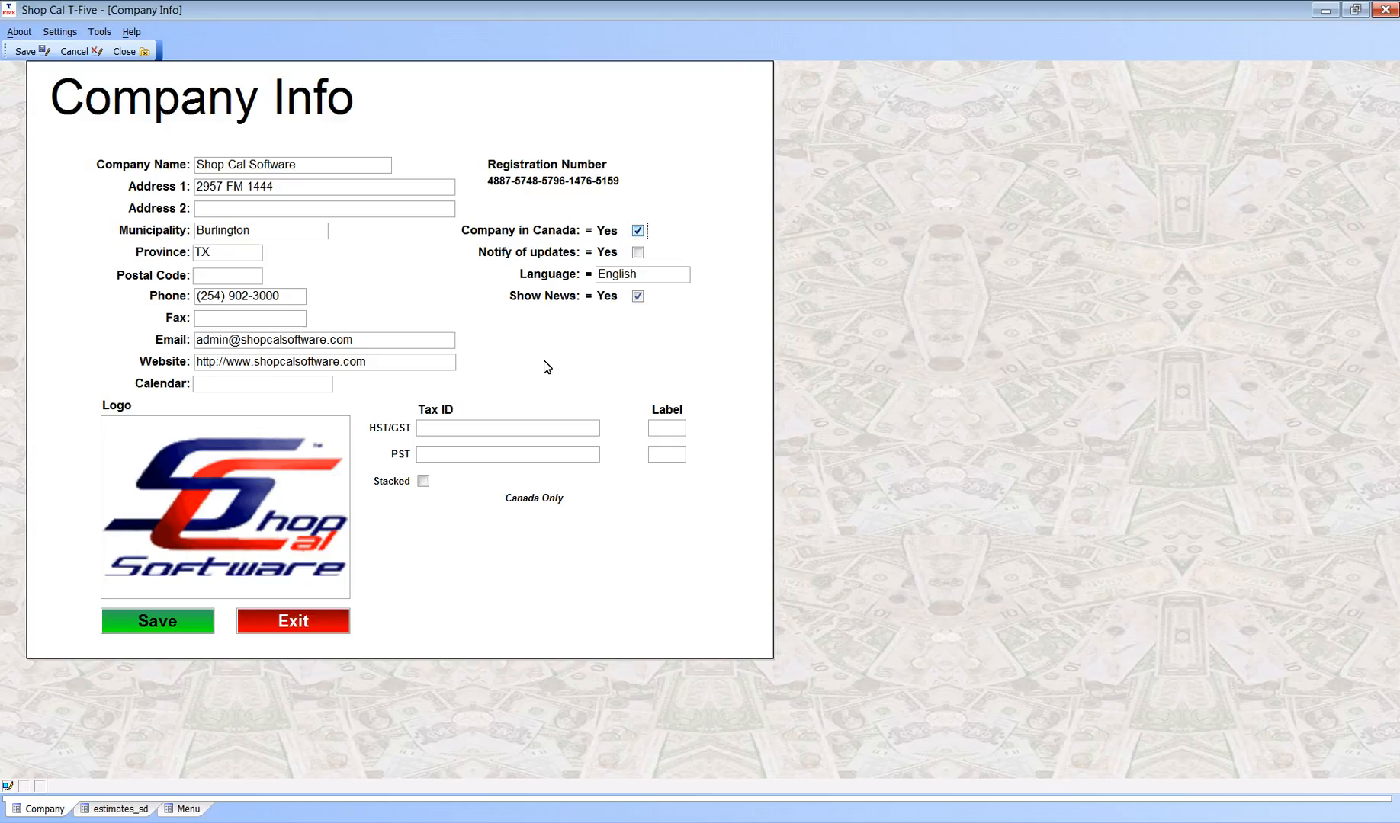
click(578, 333)
click(645, 489)
Step: Enter the company's HST/GST and PST tax ID numbers
click(501, 429)
click(613, 546)
text(12)
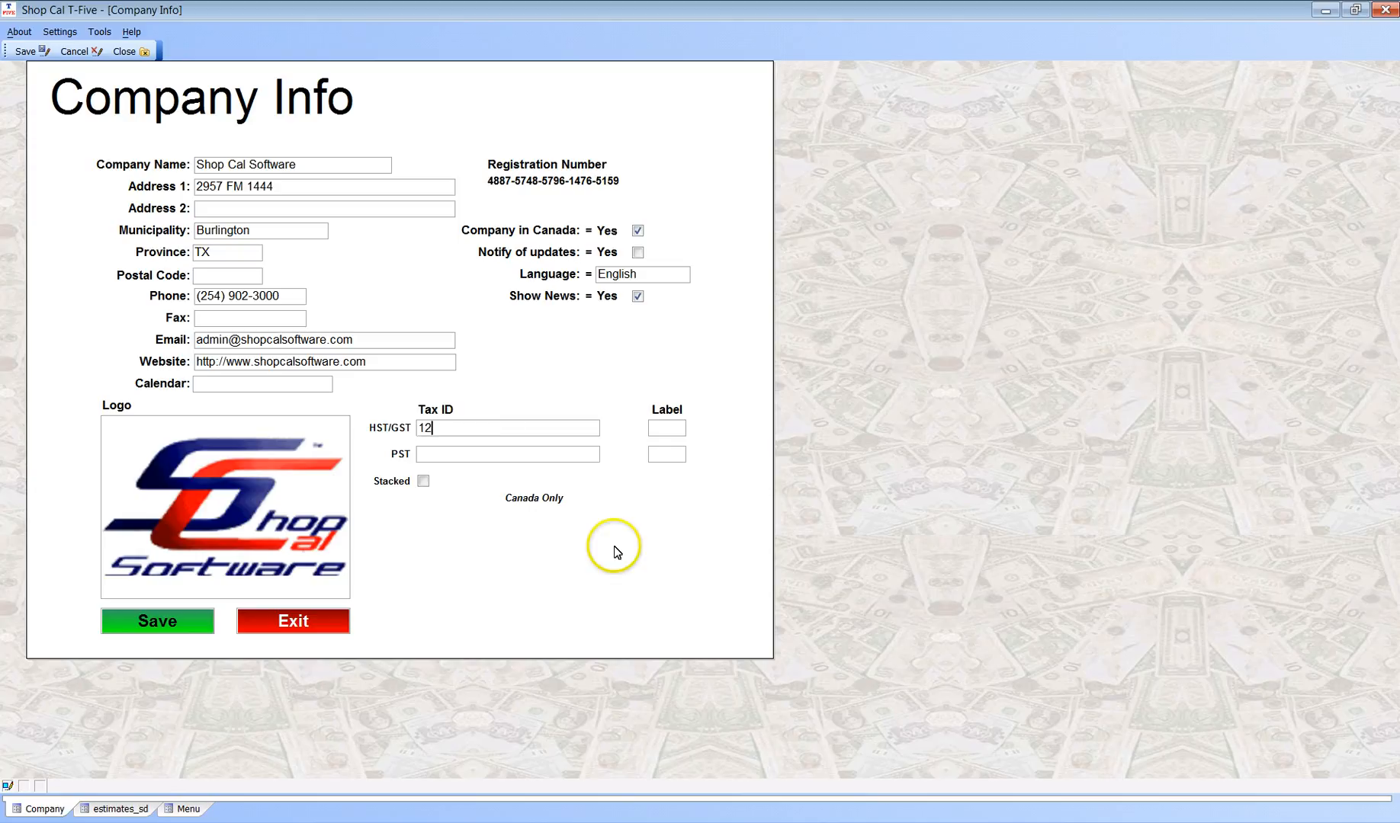
text(3456789)
click(494, 454)
text(987)
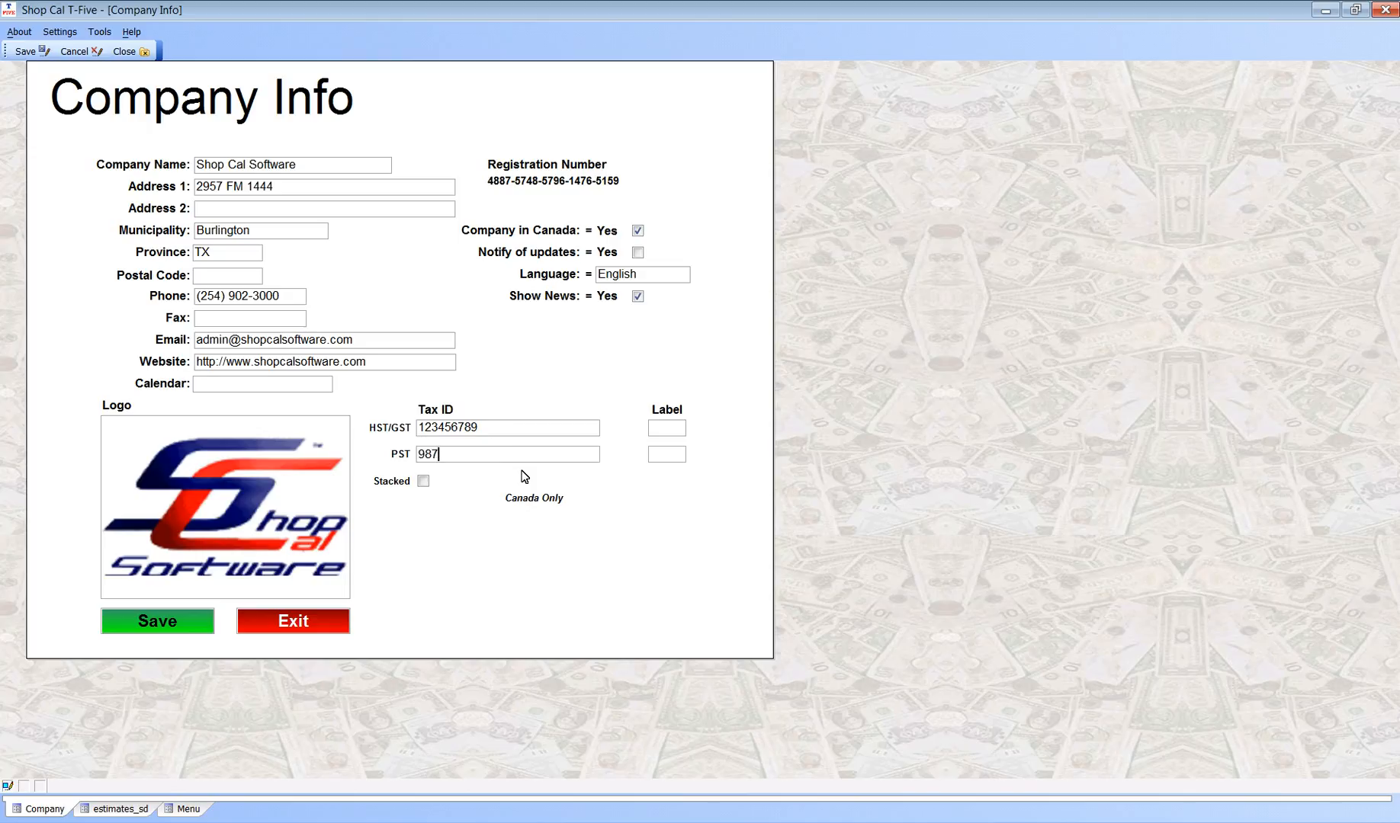
text(654321)
Step: Label the HST/GST tax as GST and the PST tax as QST, and save the company info
click(667, 428)
text(GST)
click(668, 454)
text(QST)
click(411, 500)
click(426, 508)
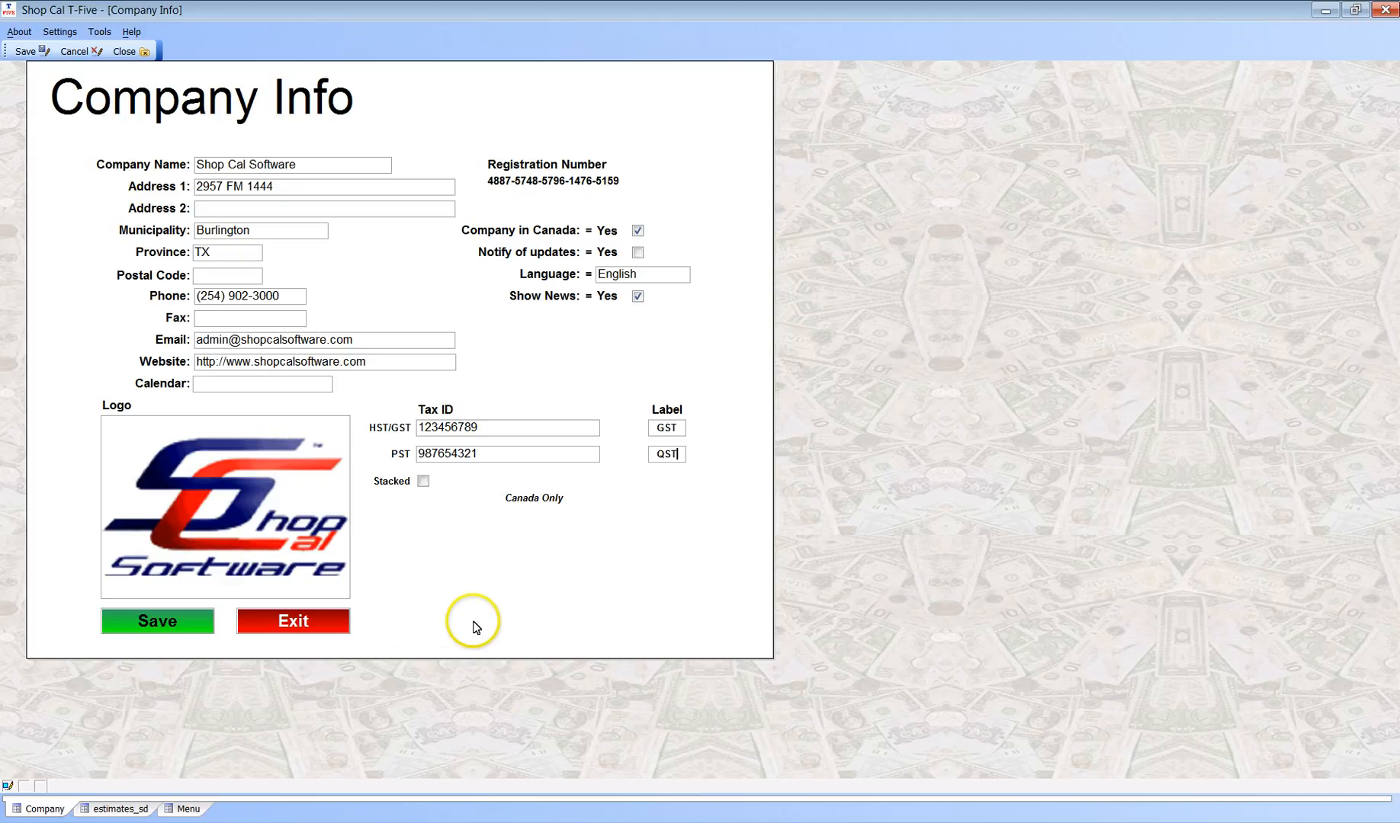
click(183, 631)
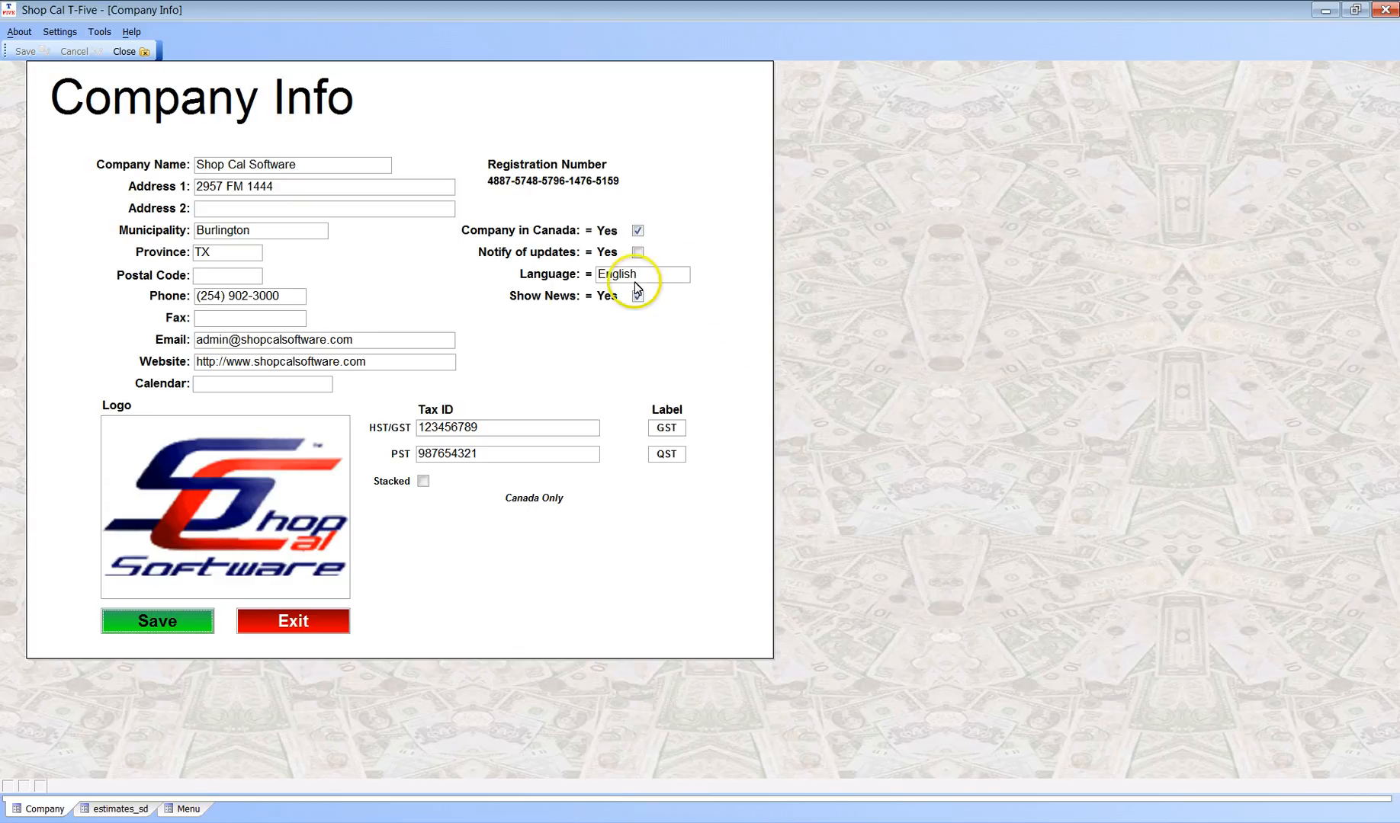
Step: Switch the company language to Francais and save the company info
click(685, 276)
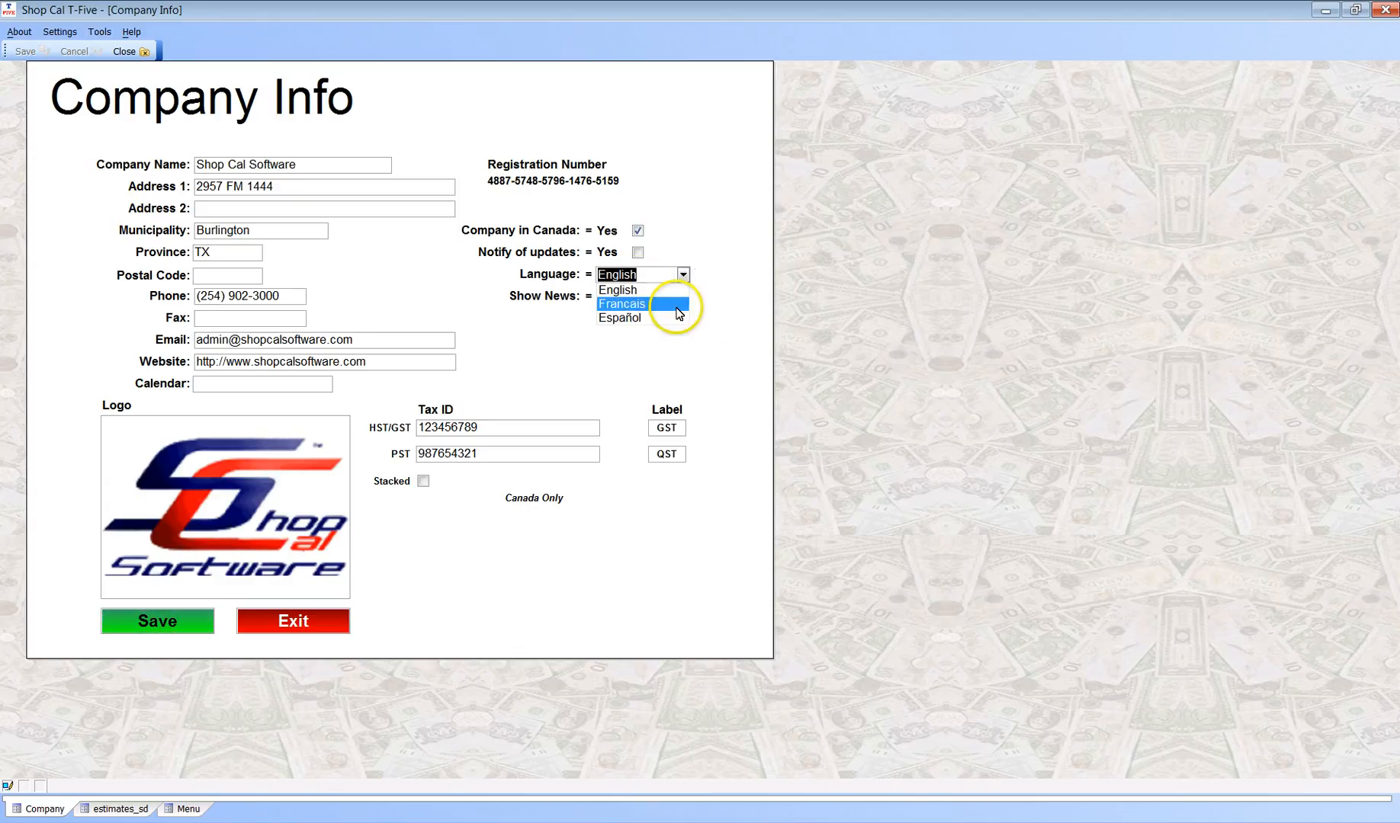
click(670, 301)
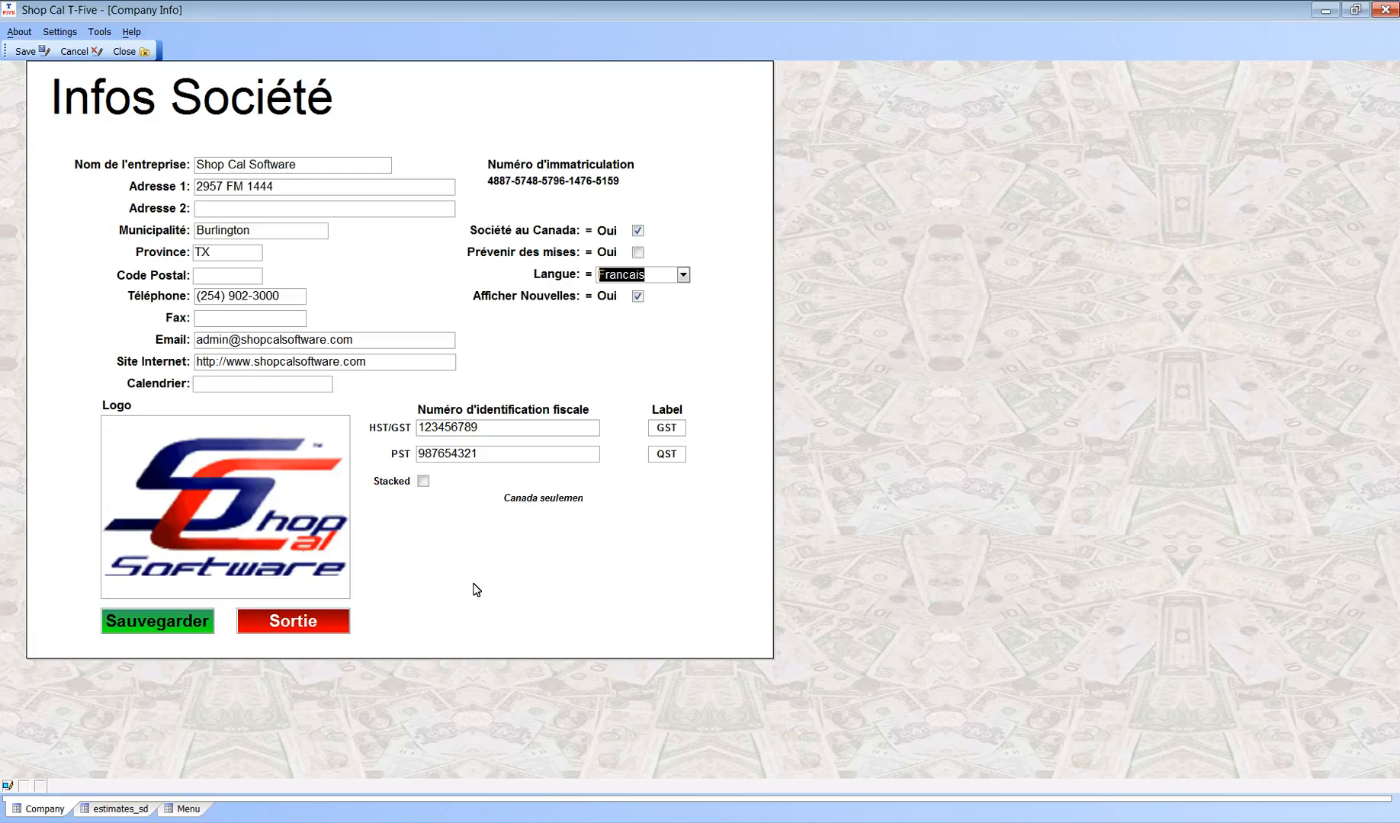
click(200, 621)
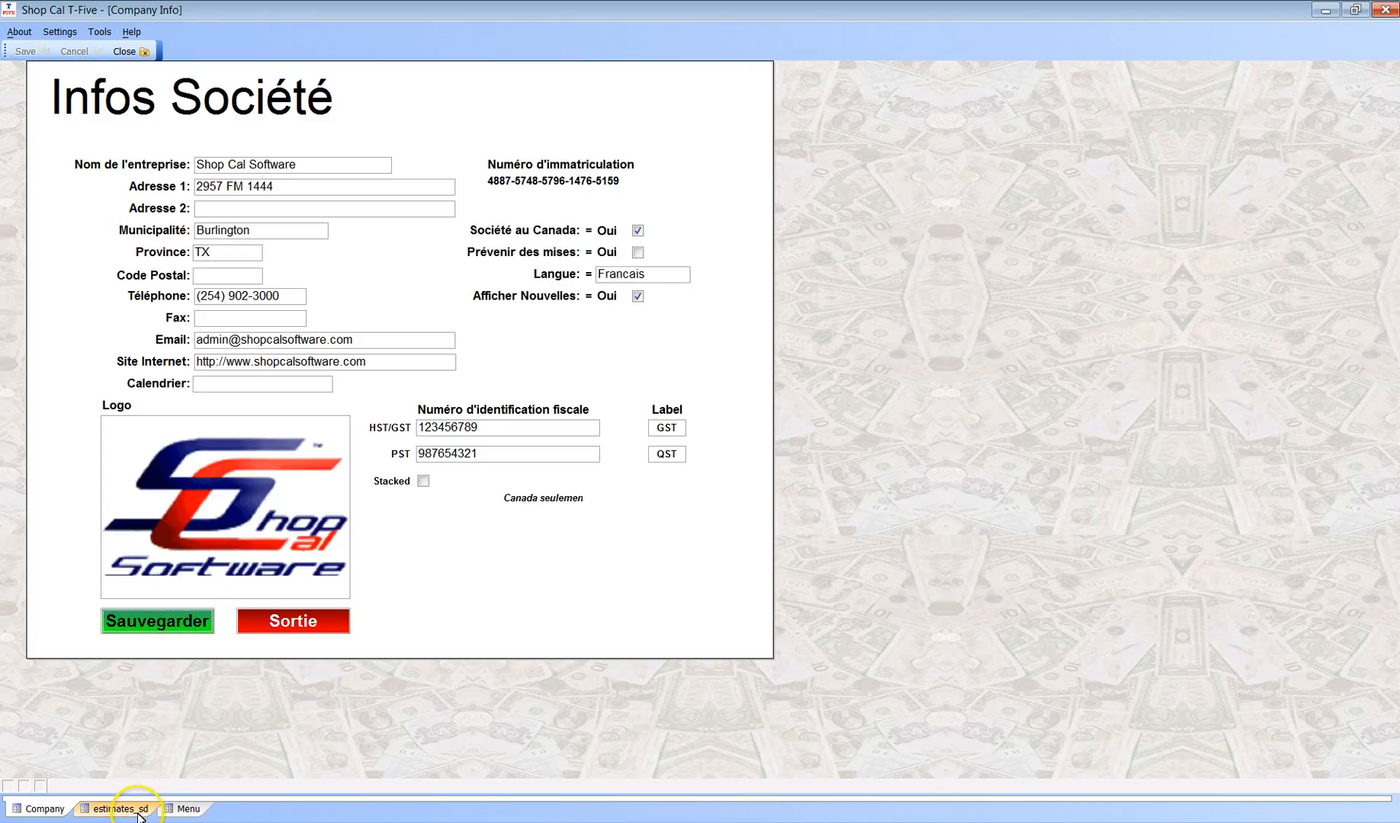
Step: Review the French wording on the main menu and the open estimate, and return to the company info form
click(183, 810)
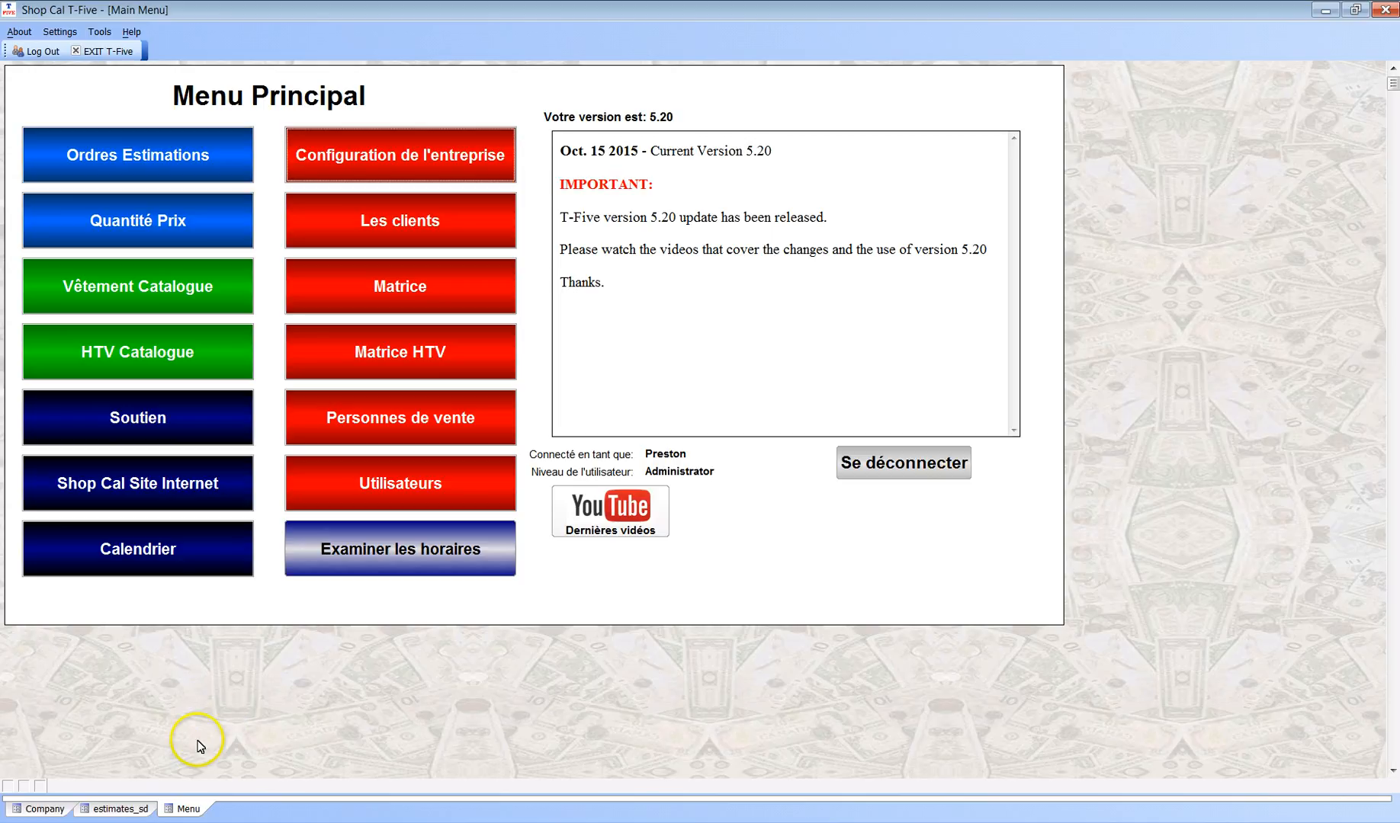
click(119, 810)
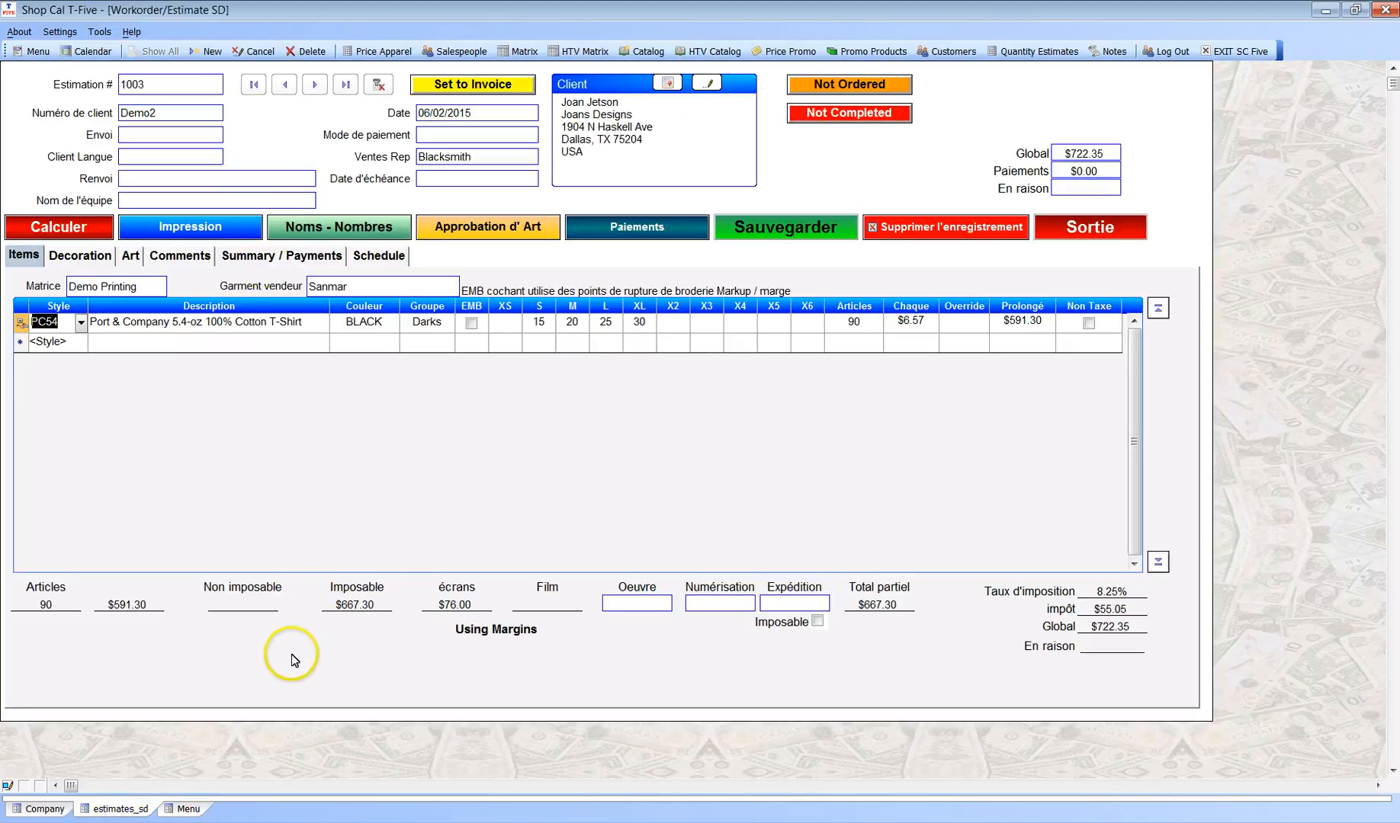
click(45, 810)
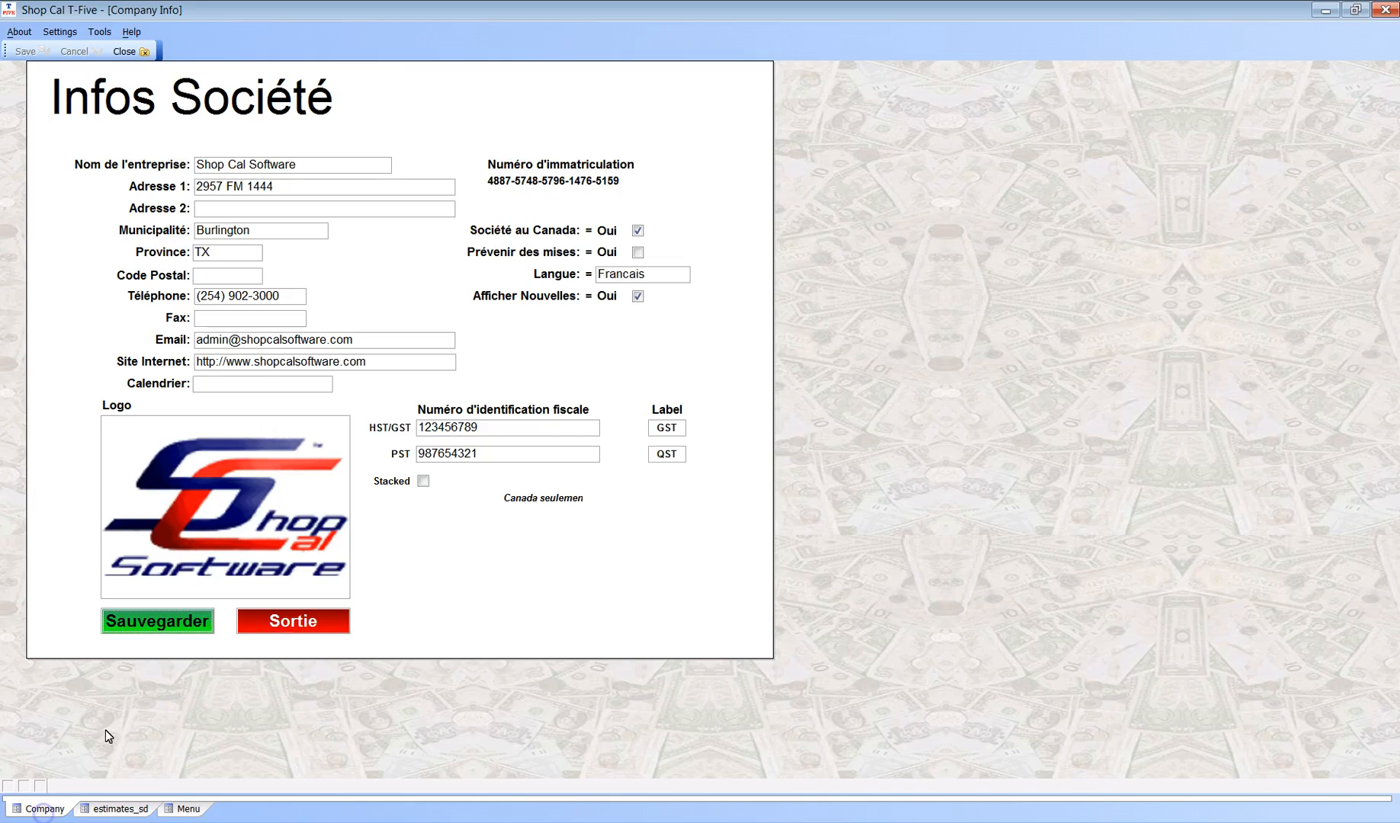
Step: Set the company language back to English
click(682, 275)
click(649, 294)
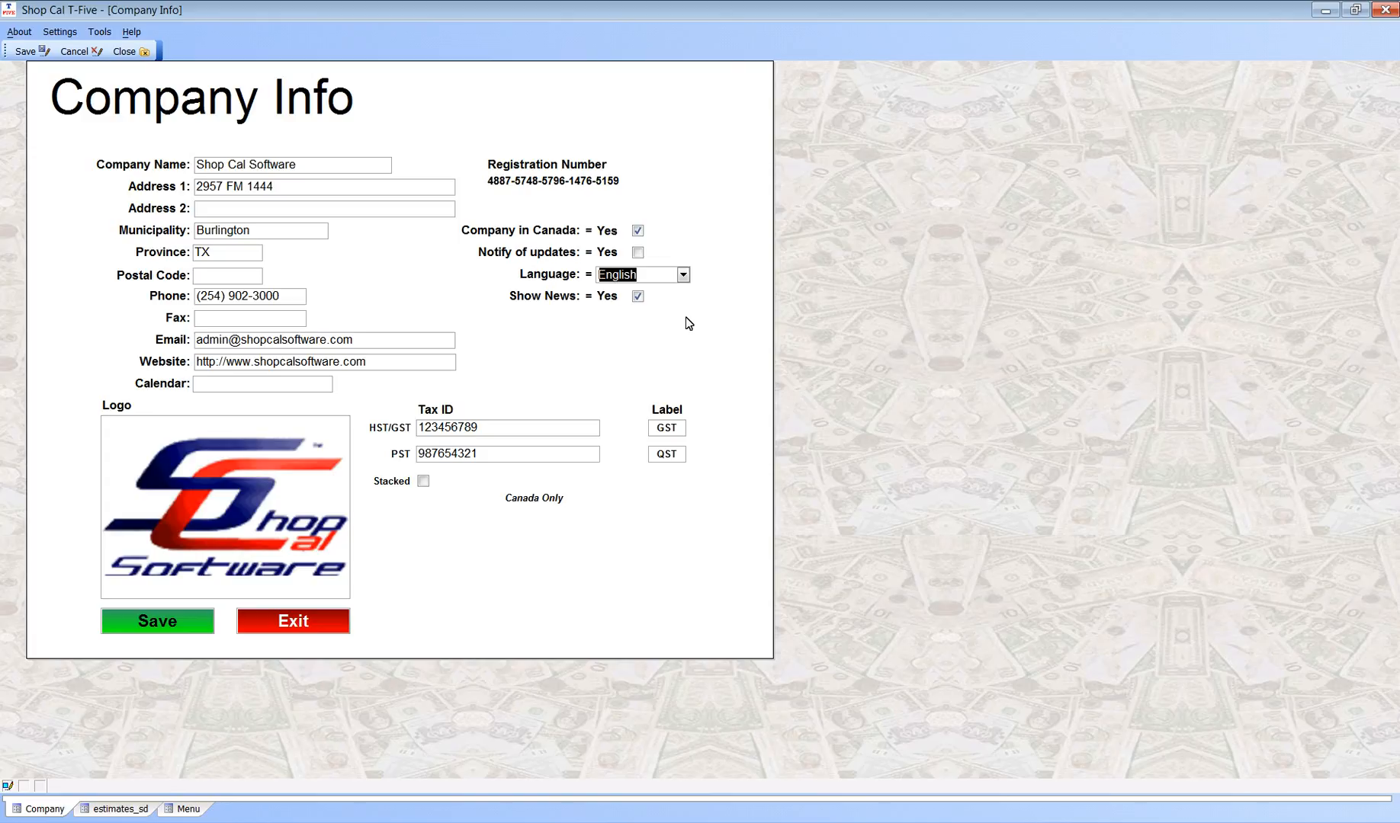
click(681, 331)
click(658, 451)
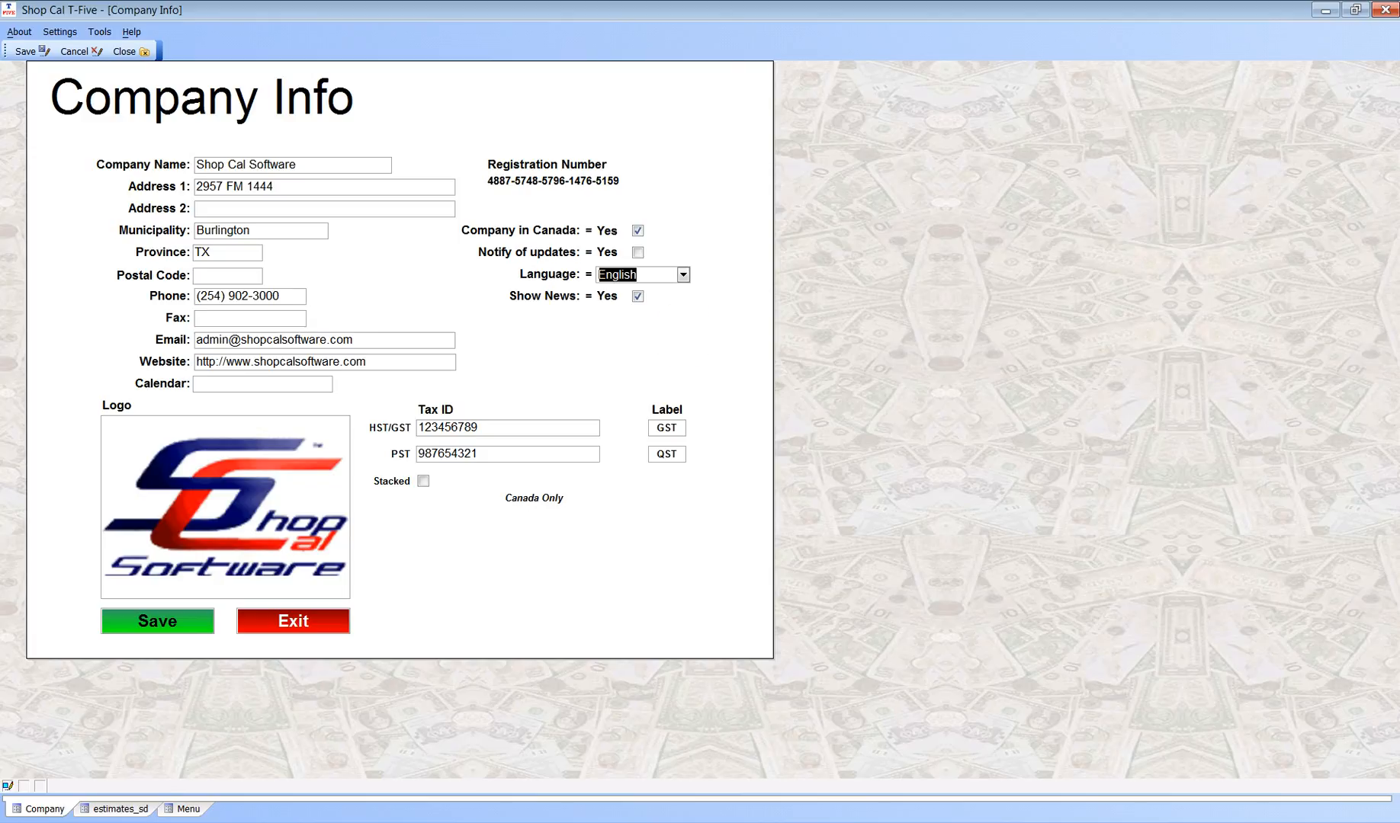